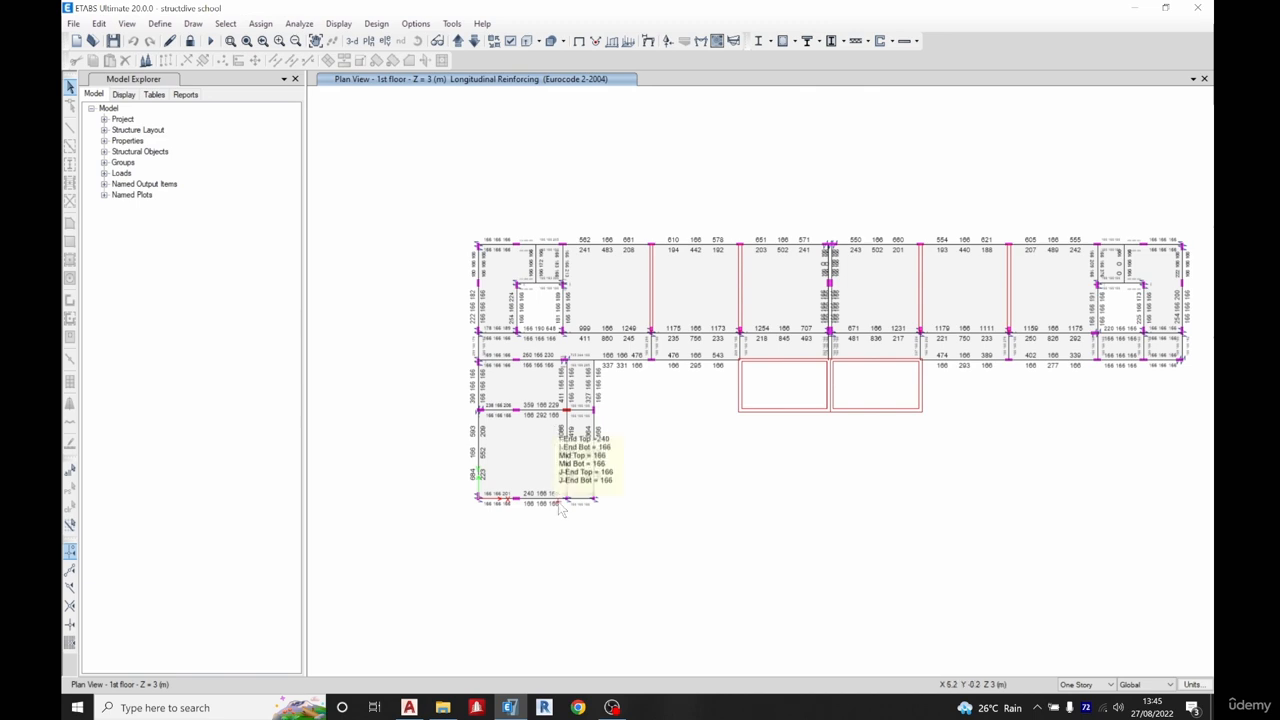
Step: Compare the first-floor interior beam's longitudinal reinforcement areas in ETABS with the bar labels on the beam detail in AutoCAD
{"action": "scroll", "coordinate": [562, 495], "scroll_direction": "up", "scroll_amount": 3}
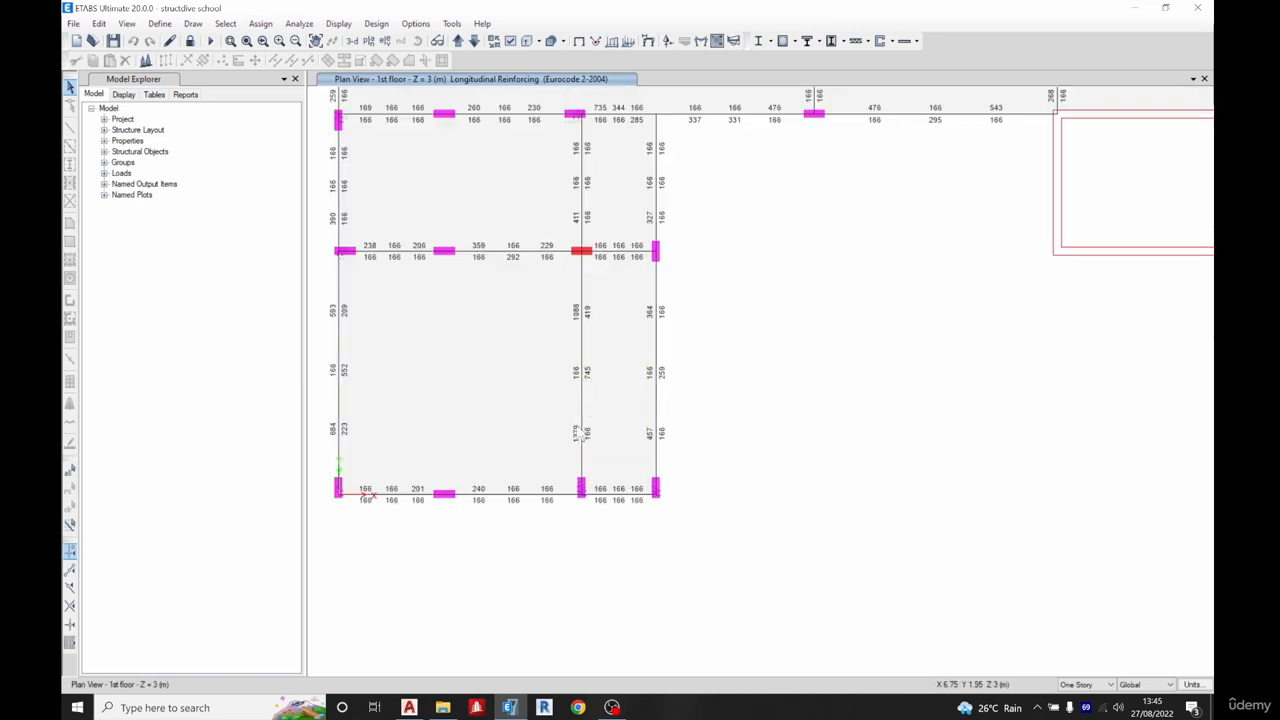
{"action": "mouse_move", "coordinate": [580, 305]}
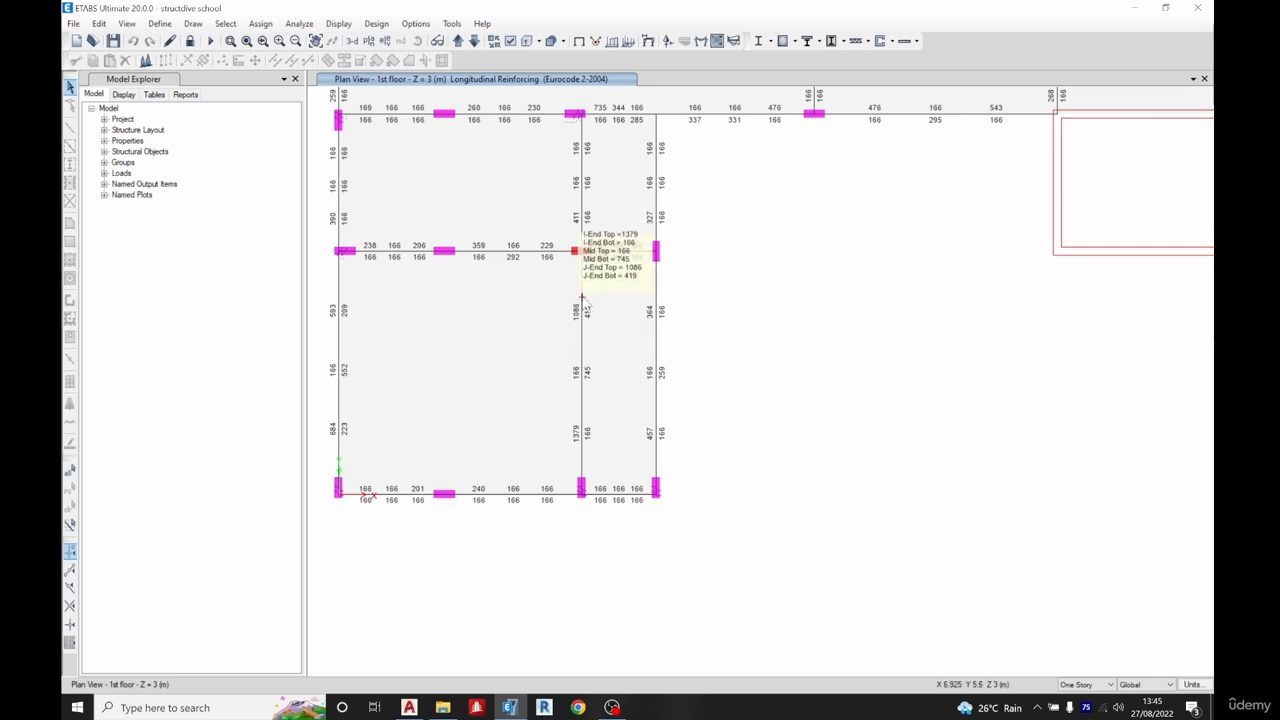
{"action": "mouse_move", "coordinate": [580, 500]}
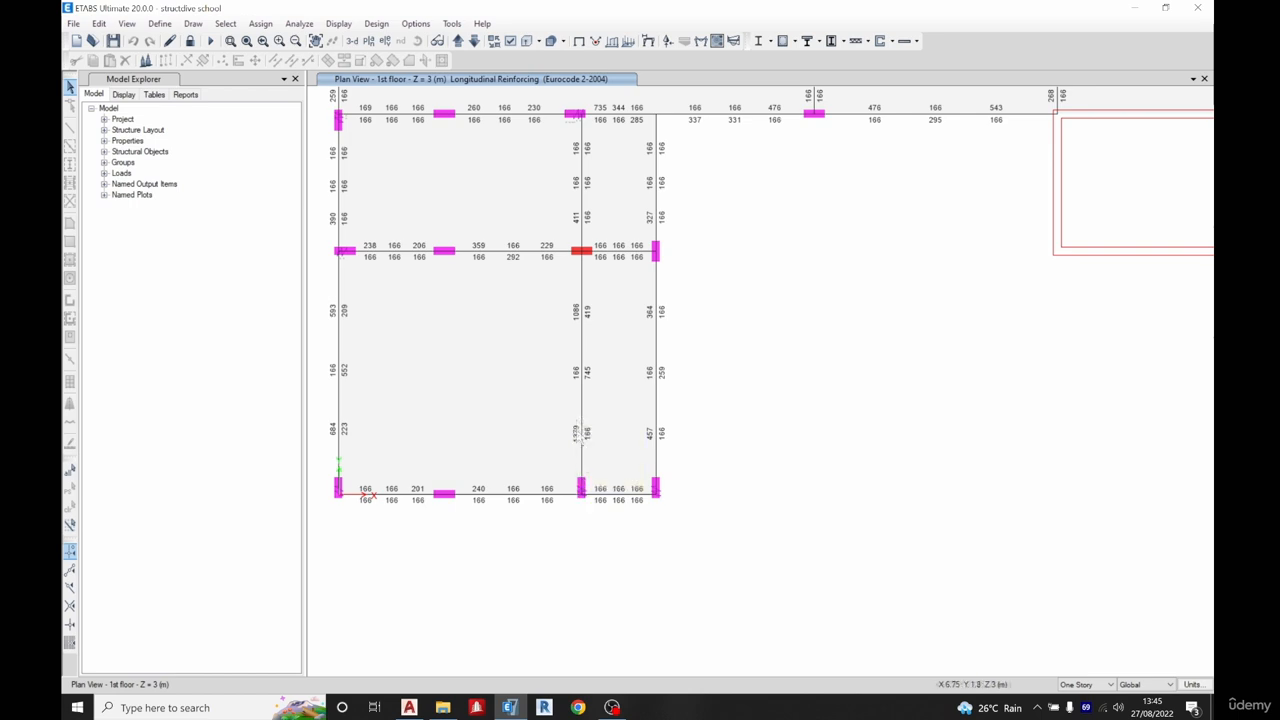
{"action": "mouse_move", "coordinate": [578, 182]}
{"action": "mouse_move", "coordinate": [590, 352]}
{"action": "left_click", "coordinate": [409, 707]}
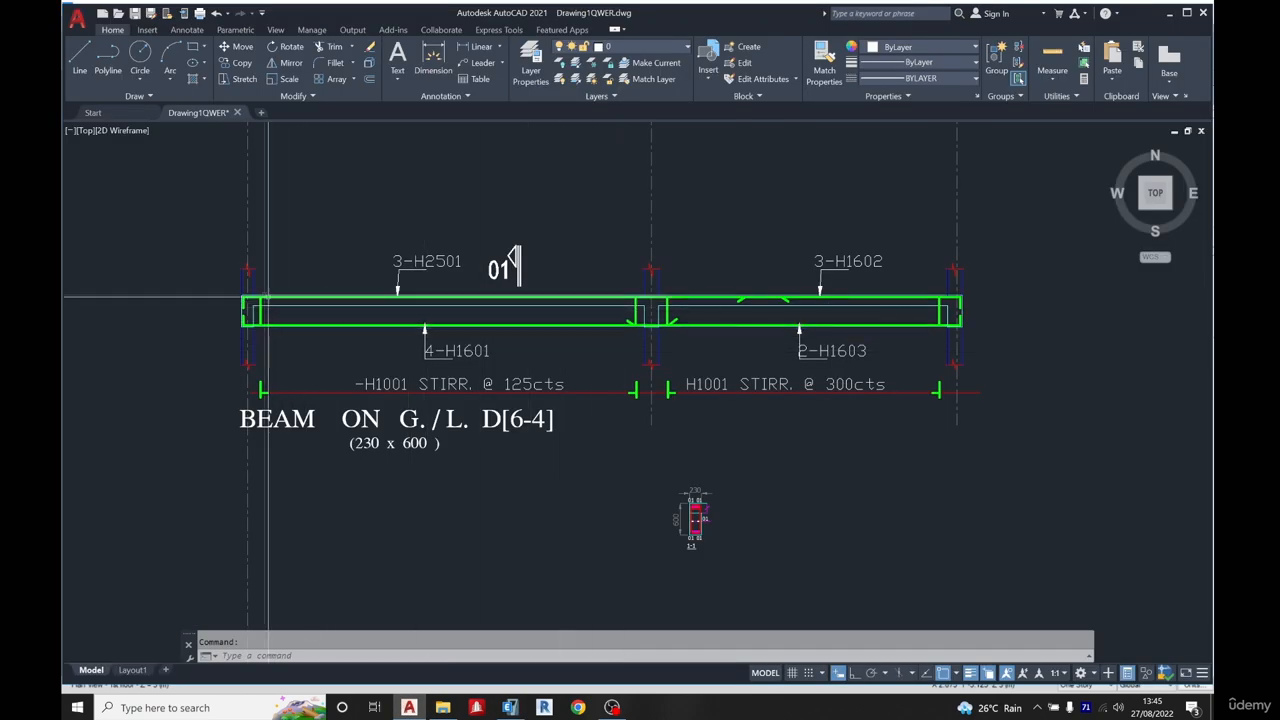
{"action": "scroll", "coordinate": [267, 297], "scroll_direction": "up", "scroll_amount": 2}
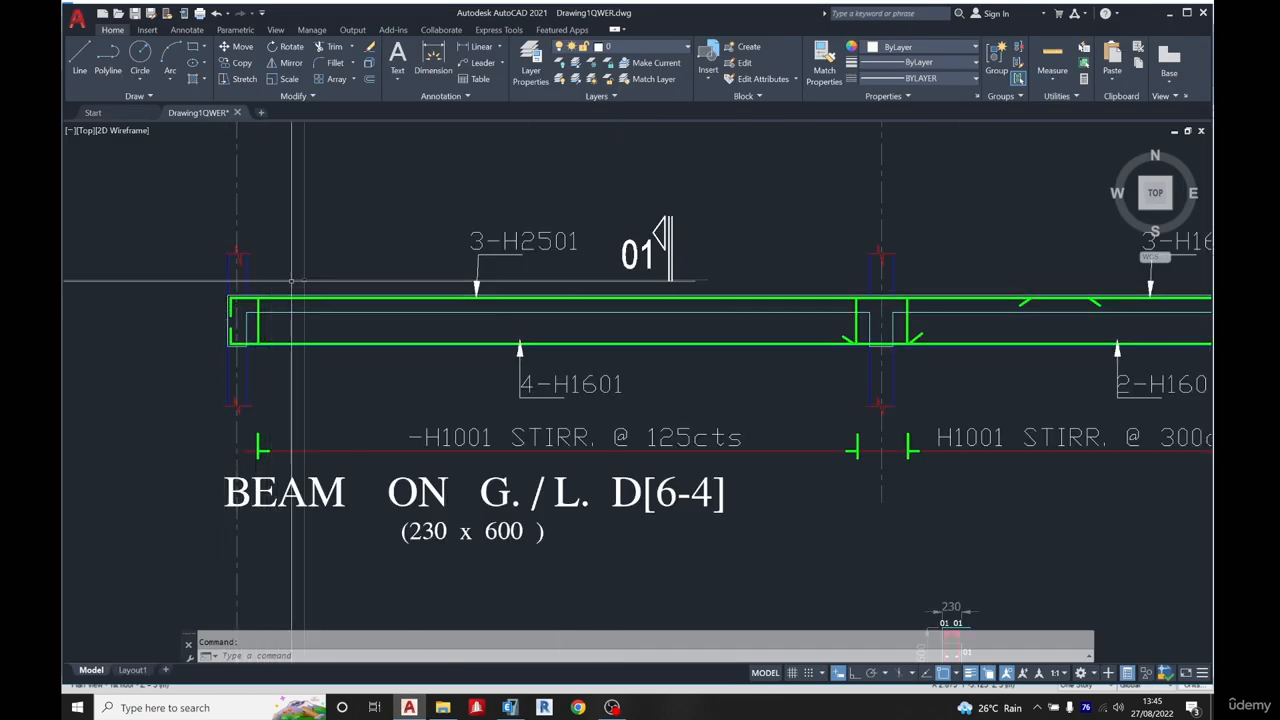
{"action": "scroll", "coordinate": [287, 288], "scroll_direction": "down", "scroll_amount": 2}
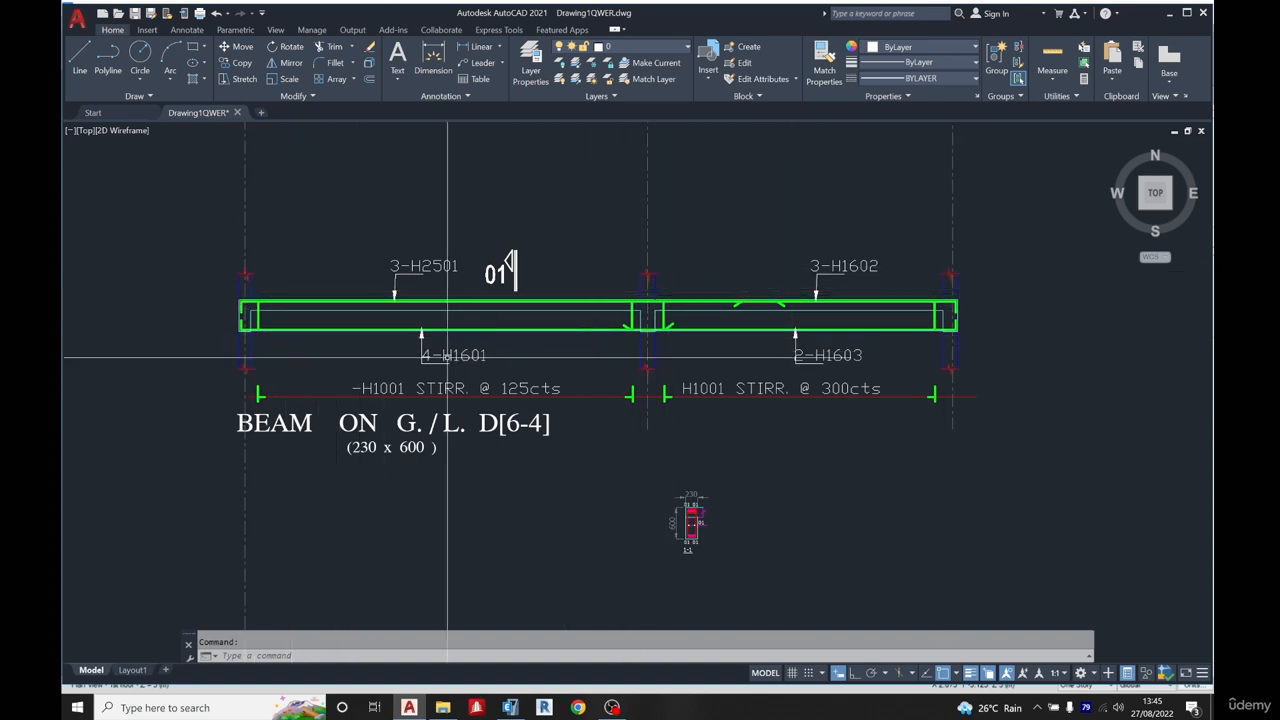
{"action": "scroll", "coordinate": [452, 360], "scroll_direction": "up", "scroll_amount": 3}
{"action": "scroll", "coordinate": [456, 366], "scroll_direction": "down", "scroll_amount": 3}
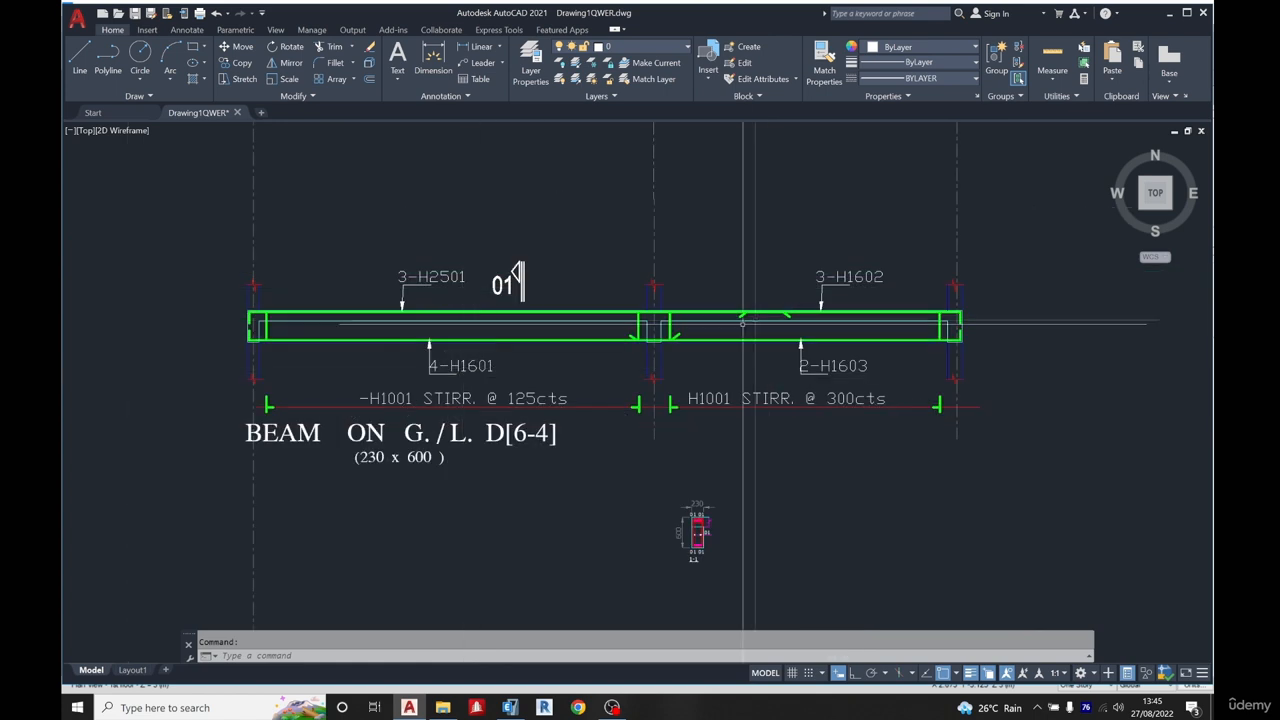
Step: Change the second span's top bar label on the beam detail to 2-H1602
{"action": "scroll", "coordinate": [860, 375], "scroll_direction": "up", "scroll_amount": 2}
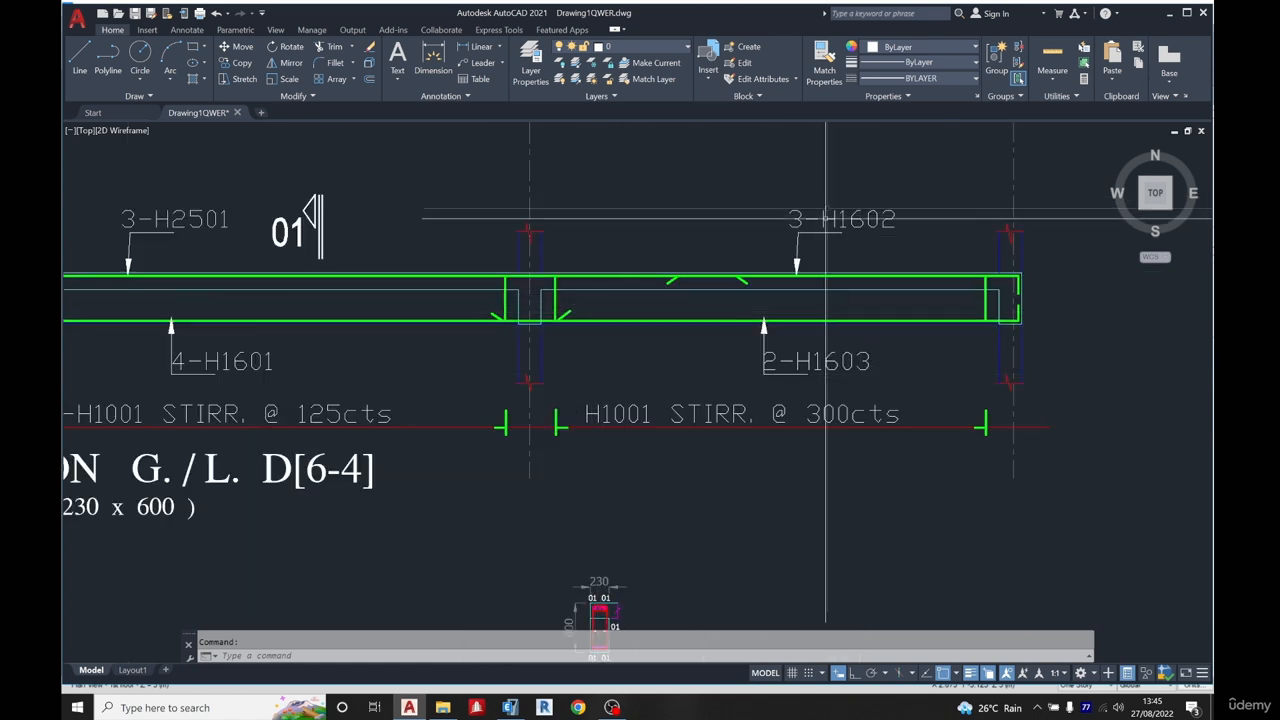
{"action": "double_click", "coordinate": [826, 218]}
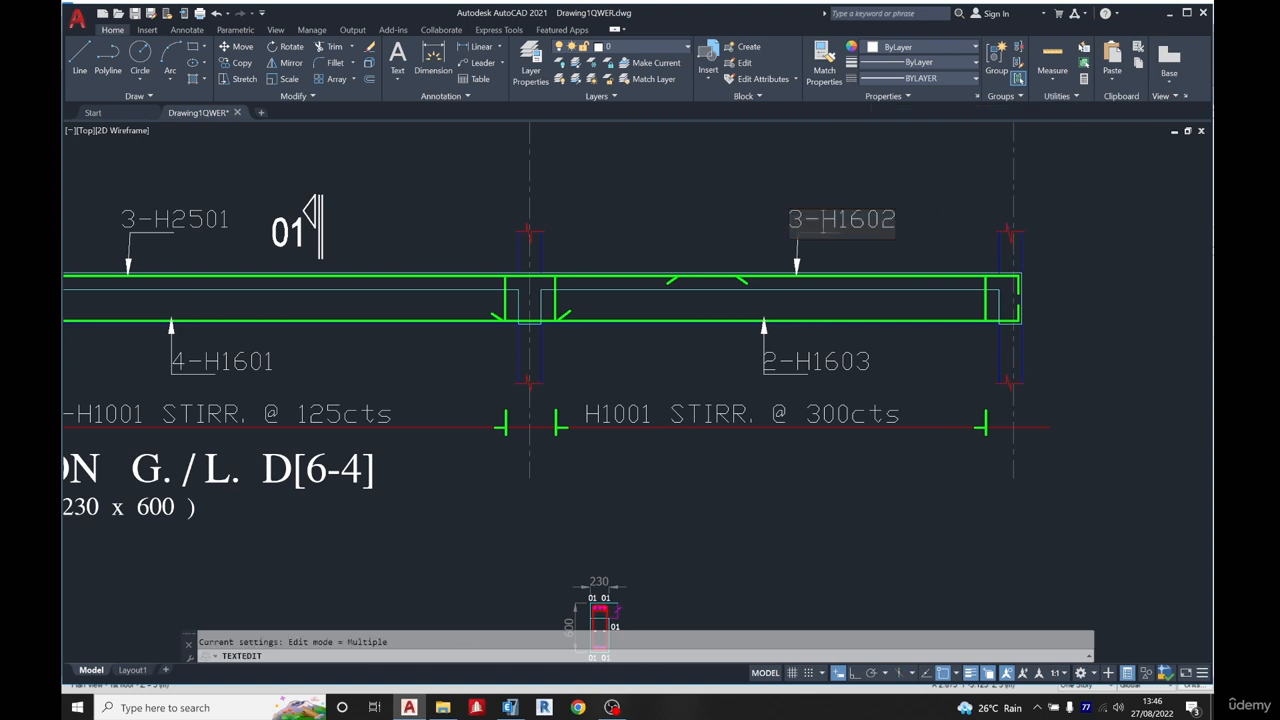
{"action": "type", "text": "2"}
{"action": "key", "text": "Return"}
{"action": "scroll", "coordinate": [950, 286], "scroll_direction": "down", "scroll_amount": 2}
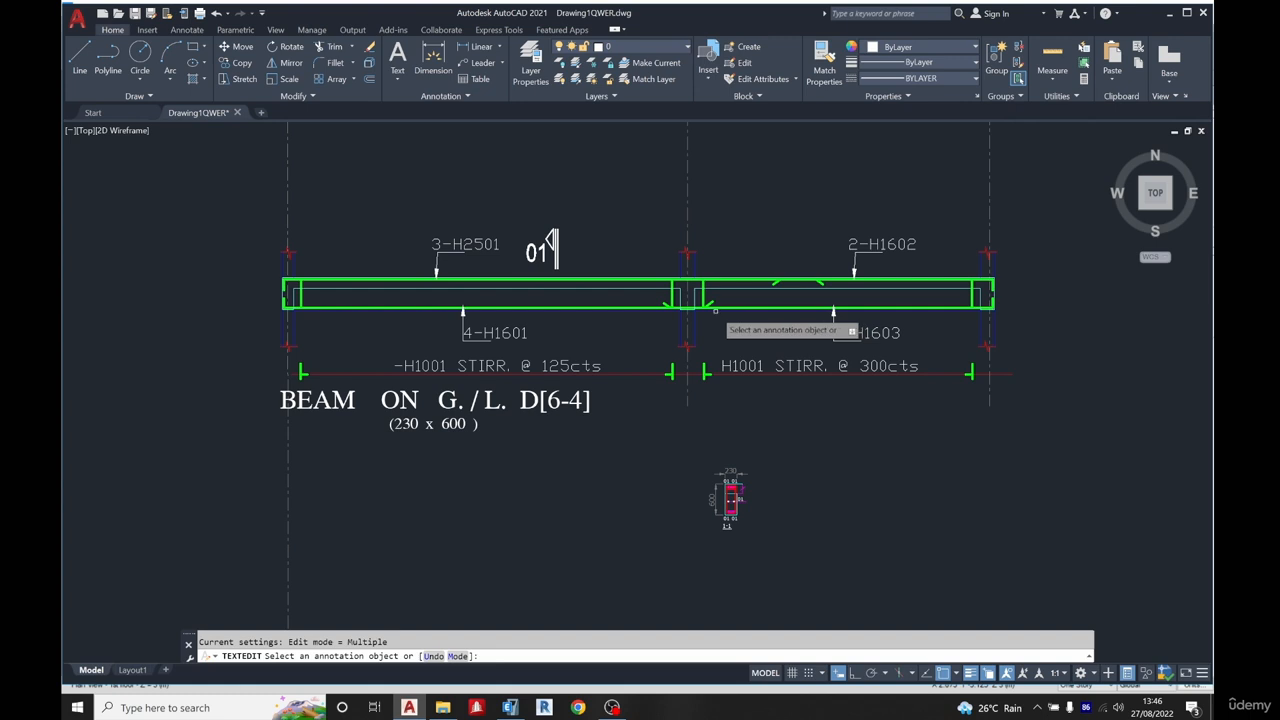
{"action": "key", "text": "Escape"}
{"action": "scroll", "coordinate": [697, 313], "scroll_direction": "up", "scroll_amount": 2}
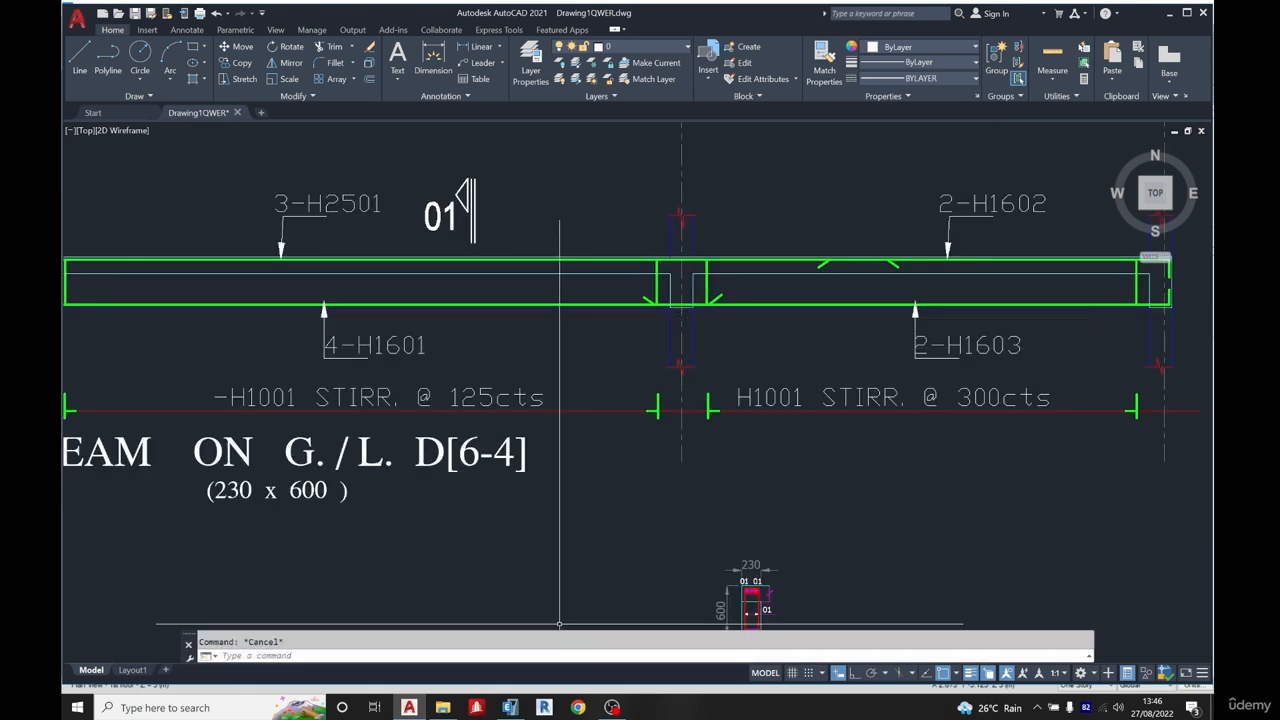
Step: Switch to ETABS and display the Moment 3-3 diagram for the envelope factored combination, showing Max values only
{"action": "left_click", "coordinate": [510, 707]}
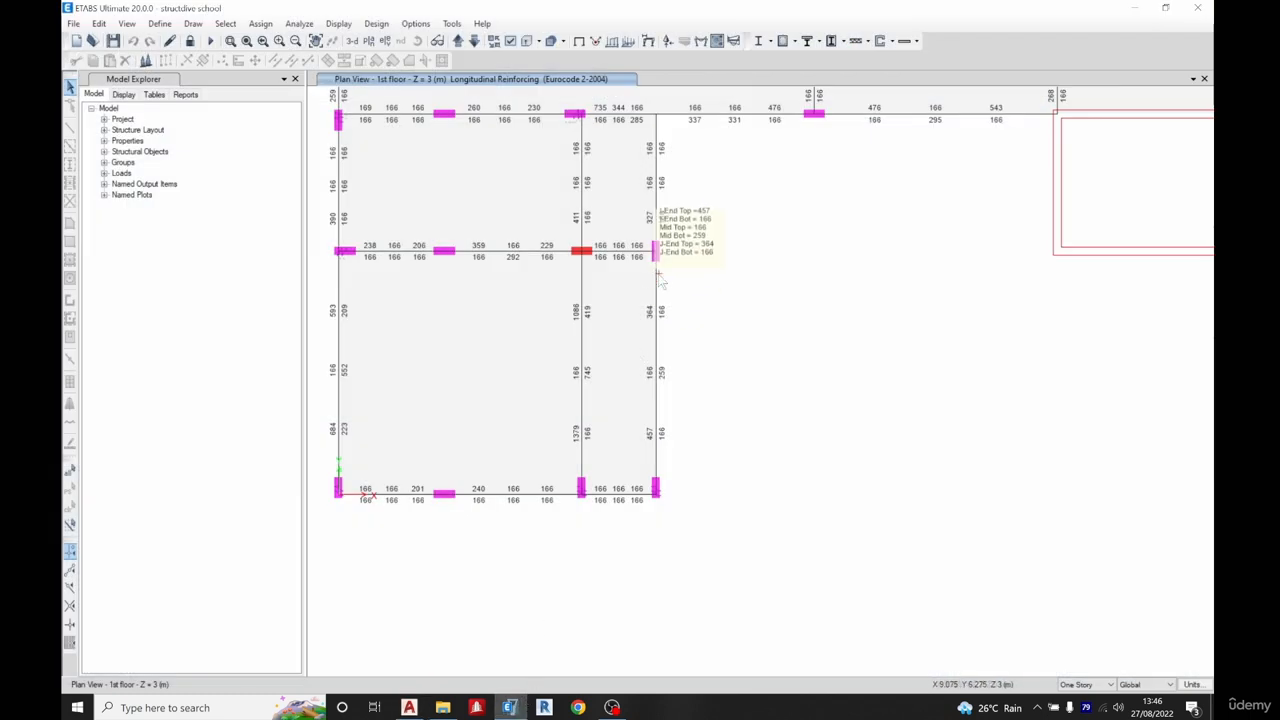
{"action": "left_click", "coordinate": [701, 41]}
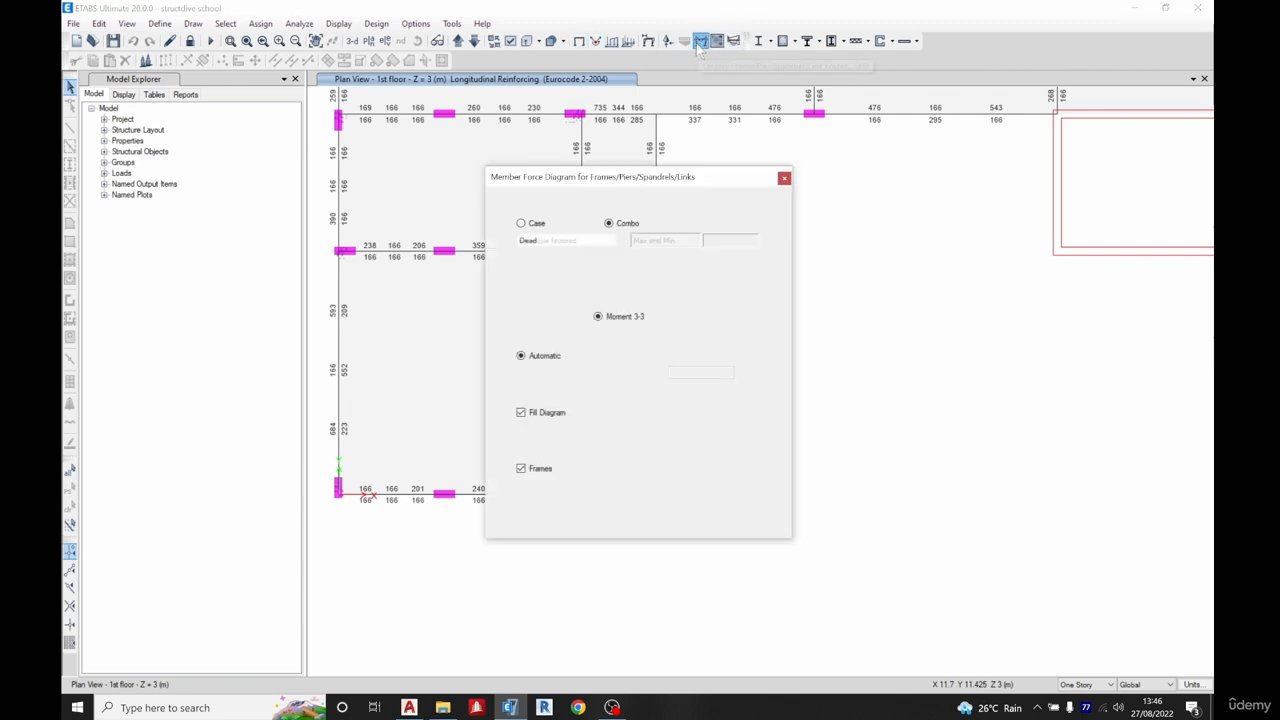
{"action": "left_click", "coordinate": [604, 239]}
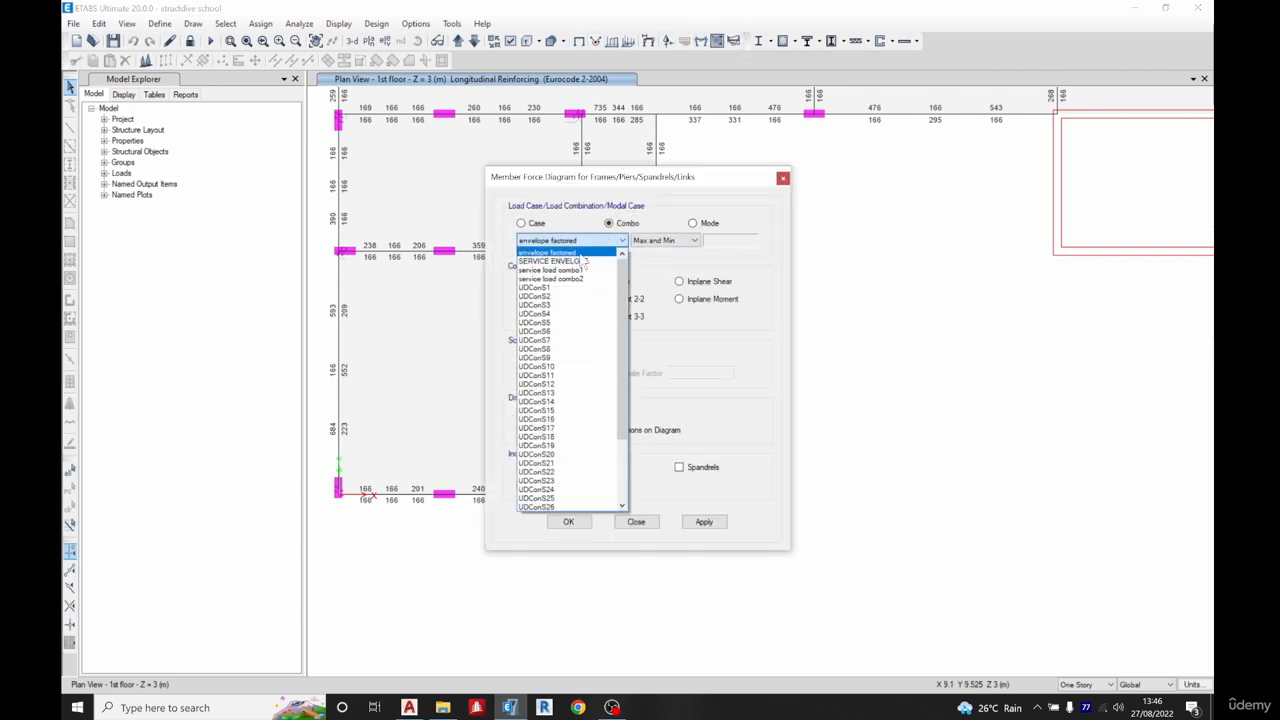
{"action": "left_click", "coordinate": [578, 253]}
{"action": "left_click", "coordinate": [663, 241]}
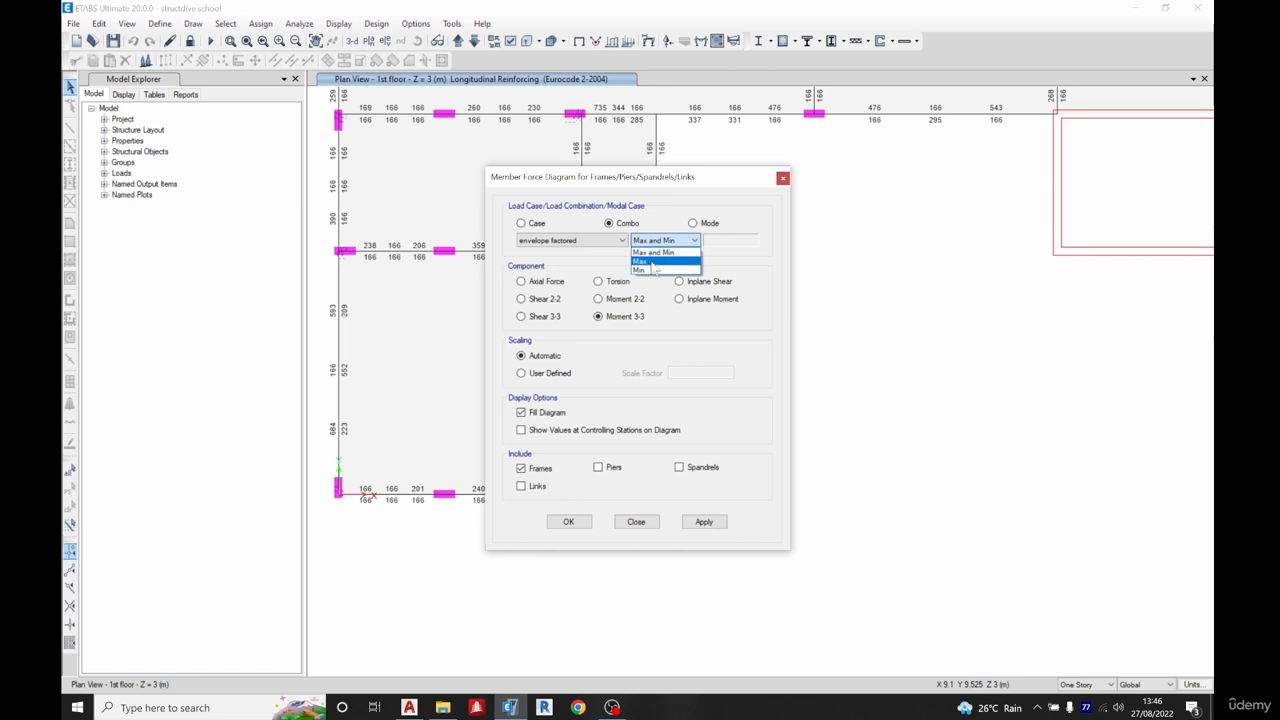
{"action": "left_click", "coordinate": [656, 259]}
{"action": "left_click", "coordinate": [704, 522]}
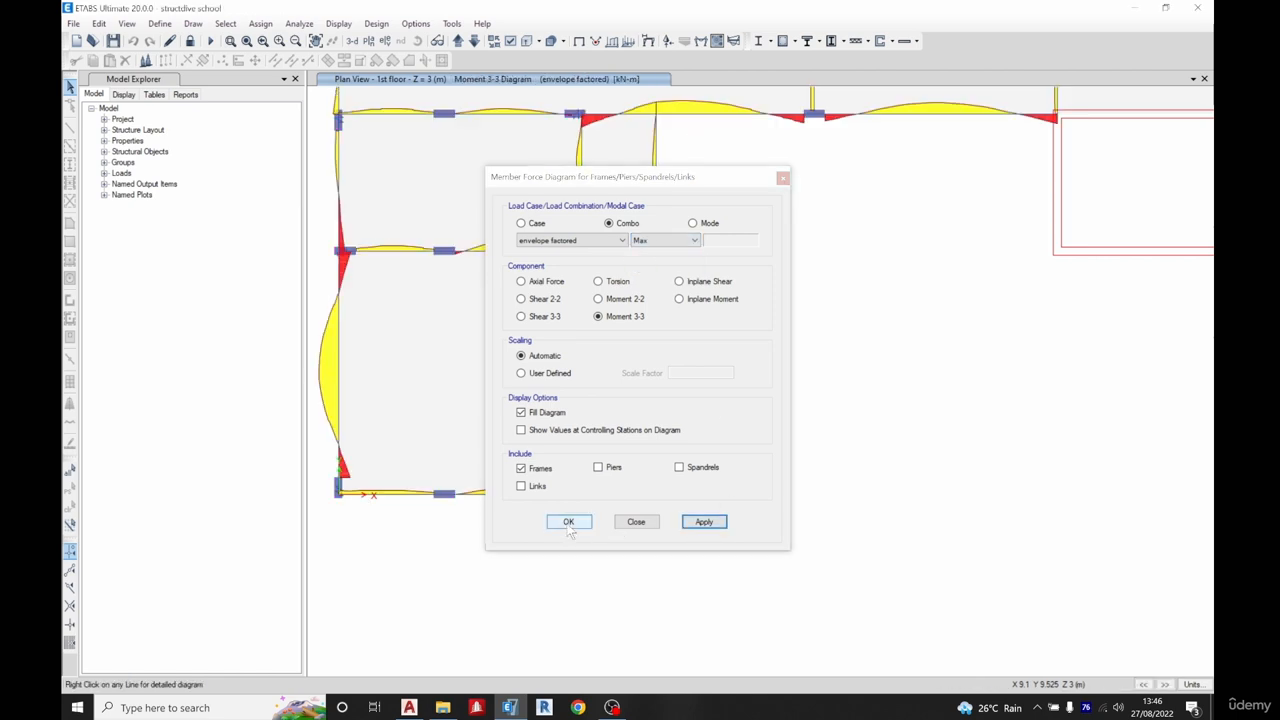
{"action": "left_click", "coordinate": [578, 522]}
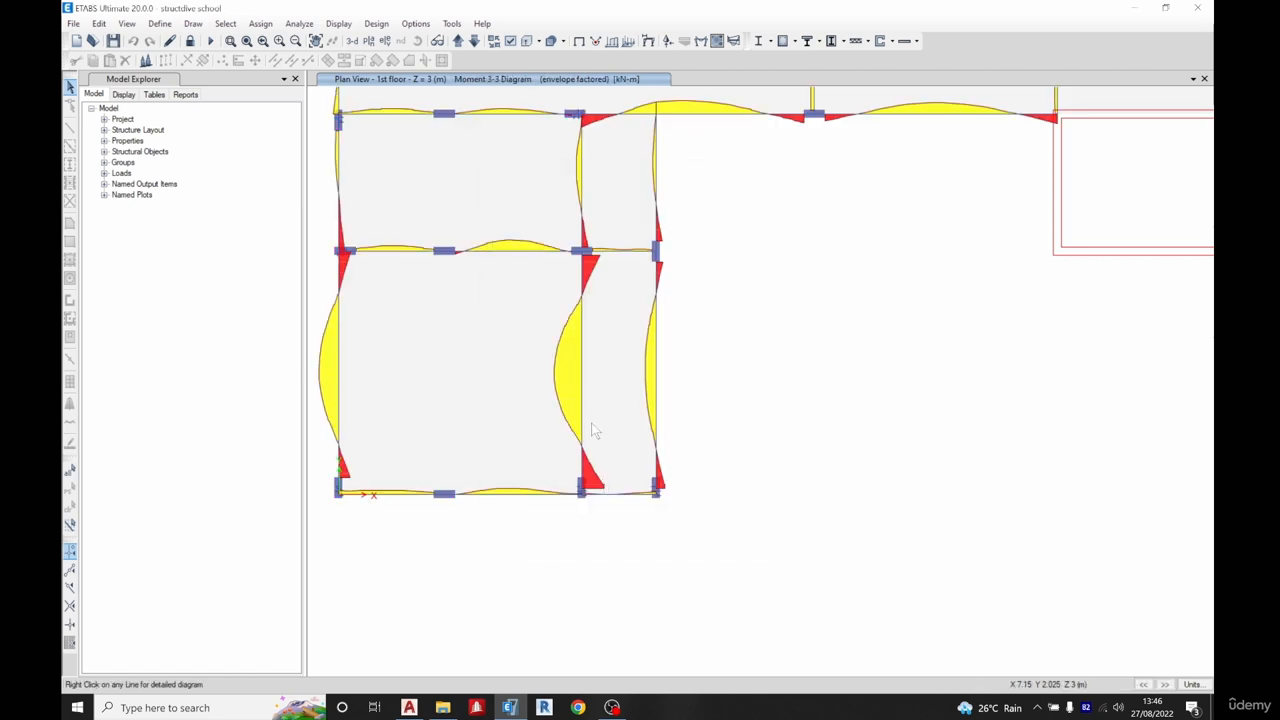
{"action": "scroll", "coordinate": [585, 455], "scroll_direction": "up", "scroll_amount": 3}
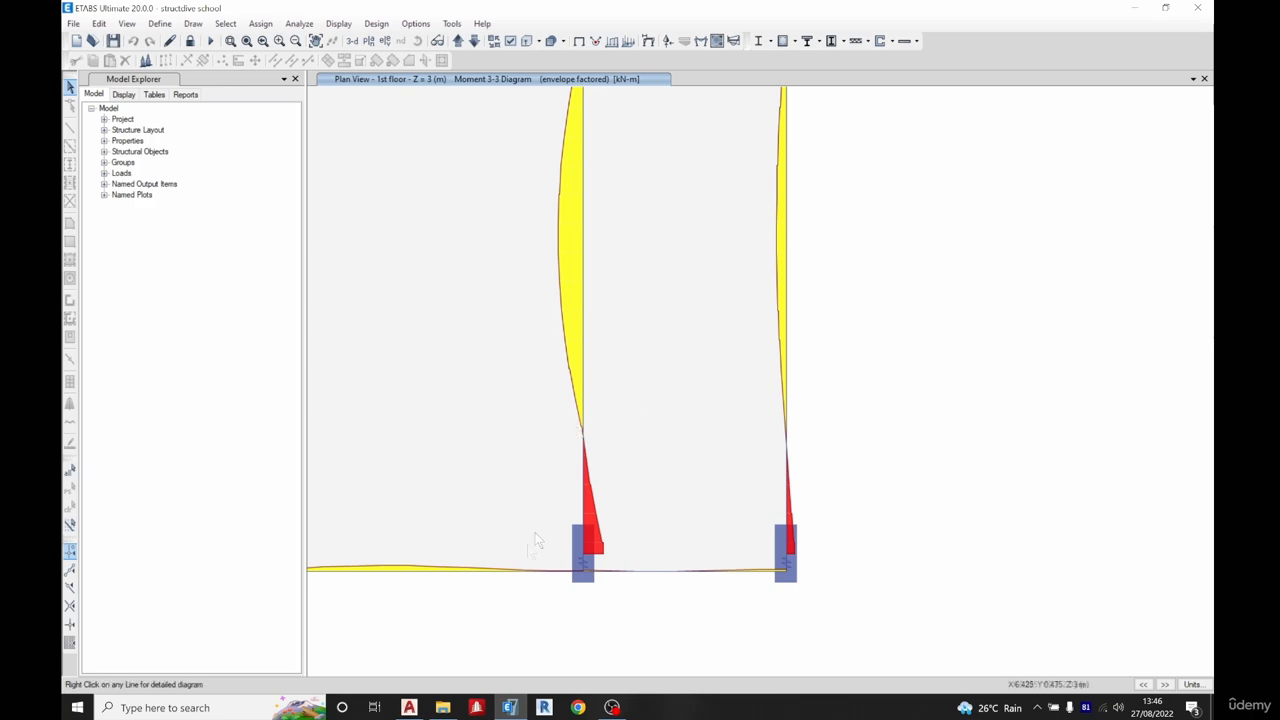
Step: Compare the first-span detail in AutoCAD with the interior beam's Moment M3 diagram in ETABS, checking about 1.29 m and 3.5 m along it
{"action": "left_click", "coordinate": [409, 707]}
{"action": "scroll", "coordinate": [668, 362], "scroll_direction": "down", "scroll_amount": 4}
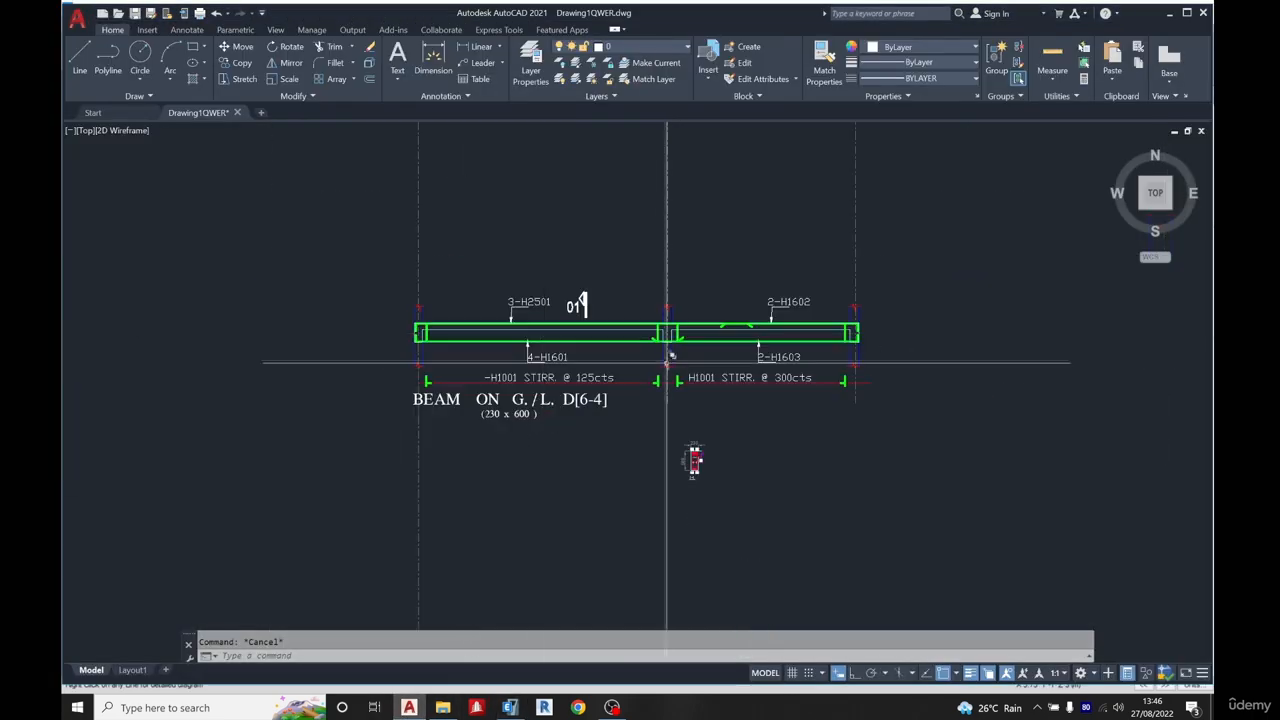
{"action": "scroll", "coordinate": [464, 331], "scroll_direction": "up", "scroll_amount": 4}
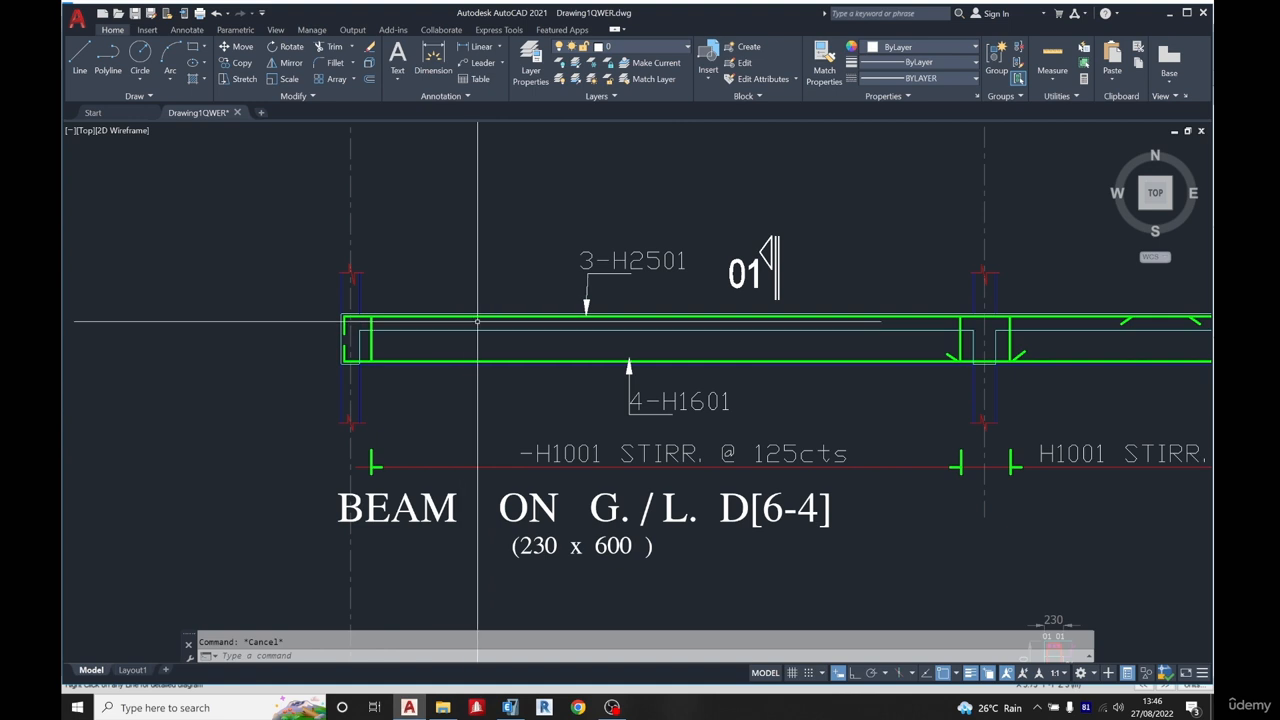
{"action": "left_click", "coordinate": [510, 707]}
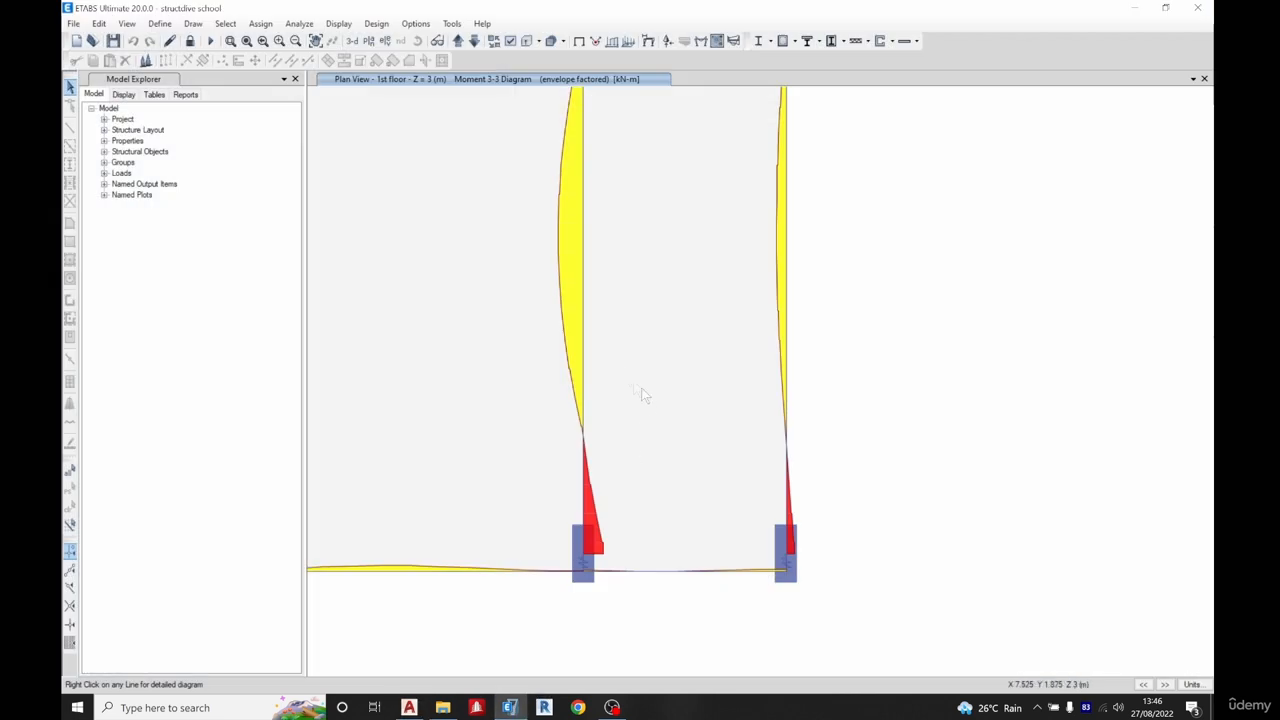
{"action": "right_click", "coordinate": [581, 352]}
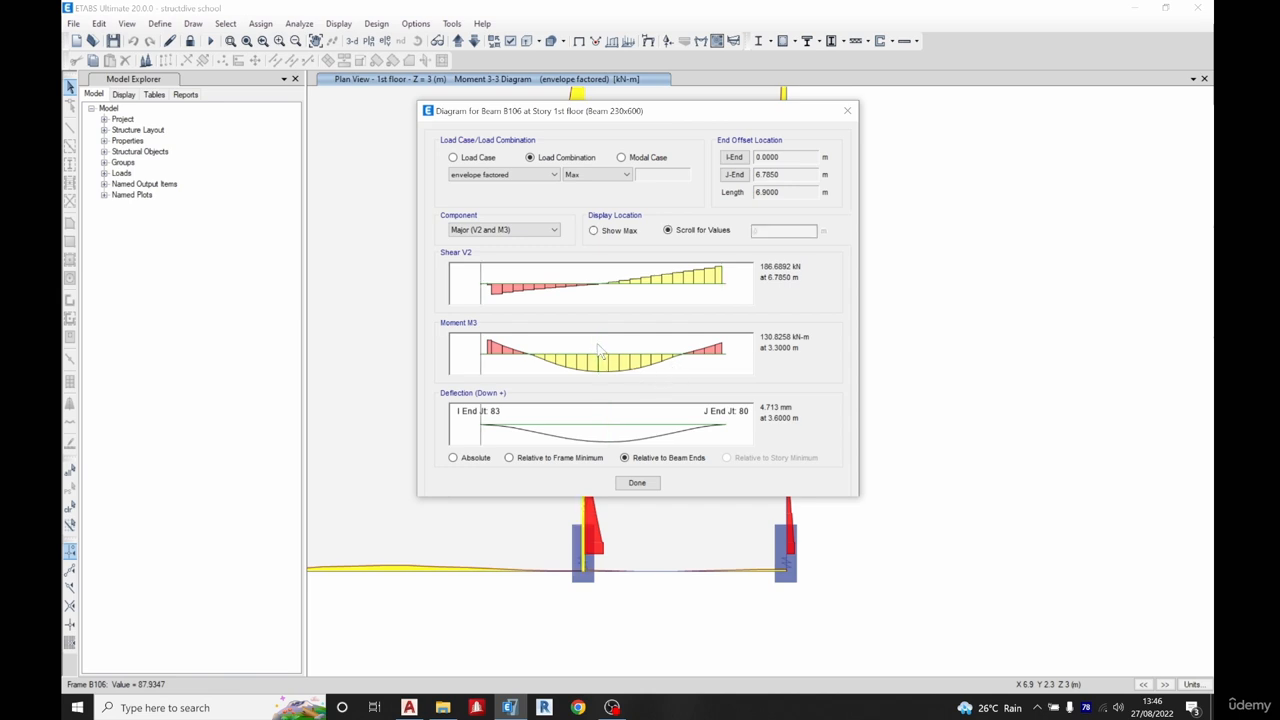
{"action": "left_click_drag", "start_coordinate": [597, 346], "coordinate": [526, 360]}
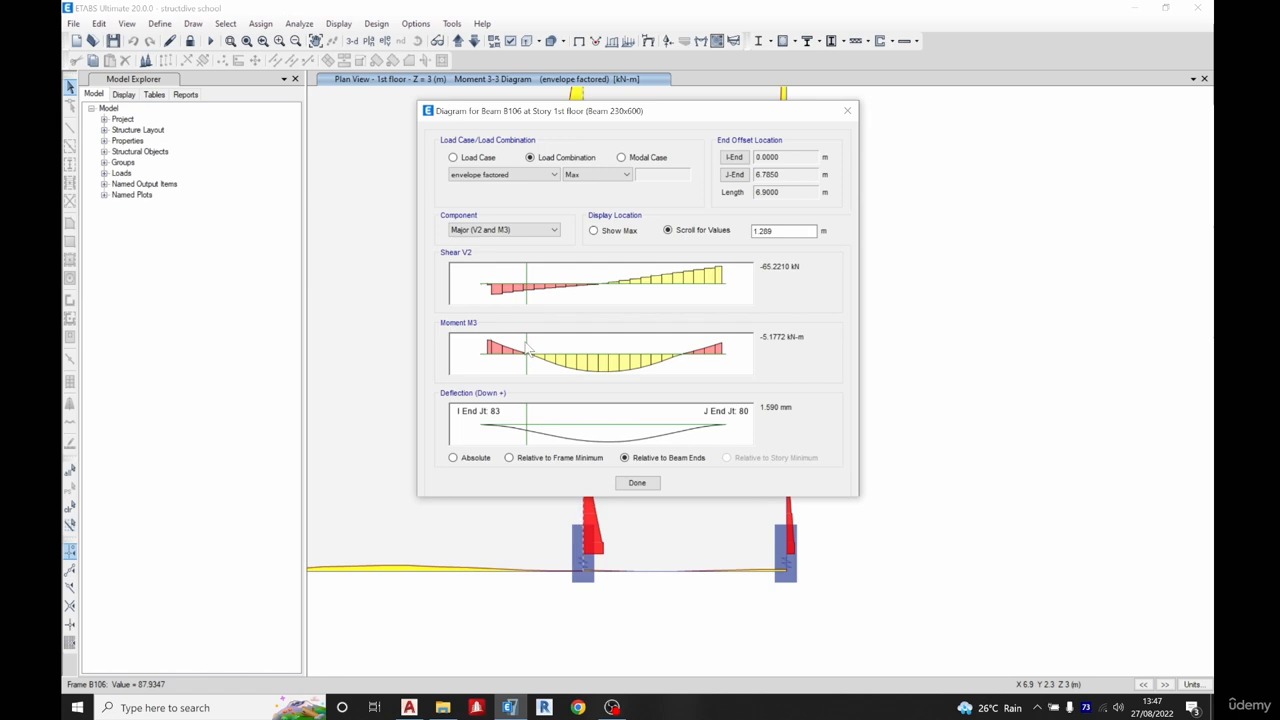
{"action": "left_click_drag", "start_coordinate": [526, 342], "coordinate": [604, 350]}
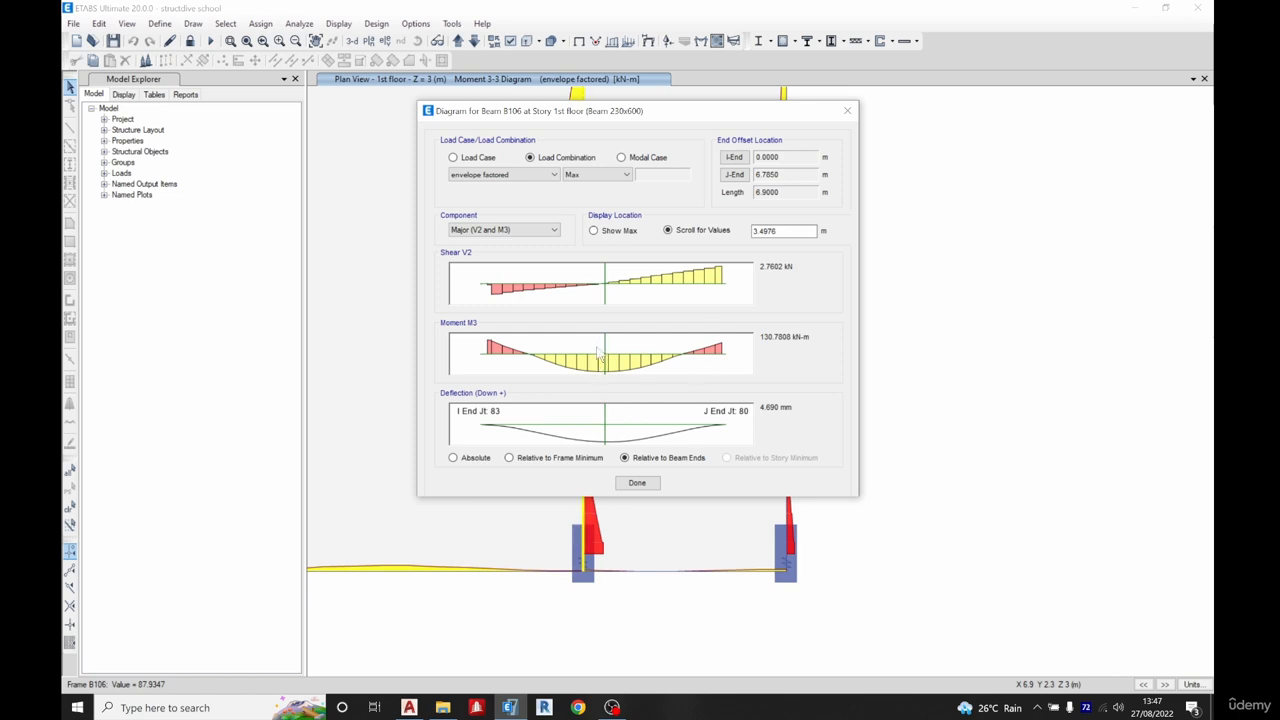
{"action": "left_click", "coordinate": [852, 114]}
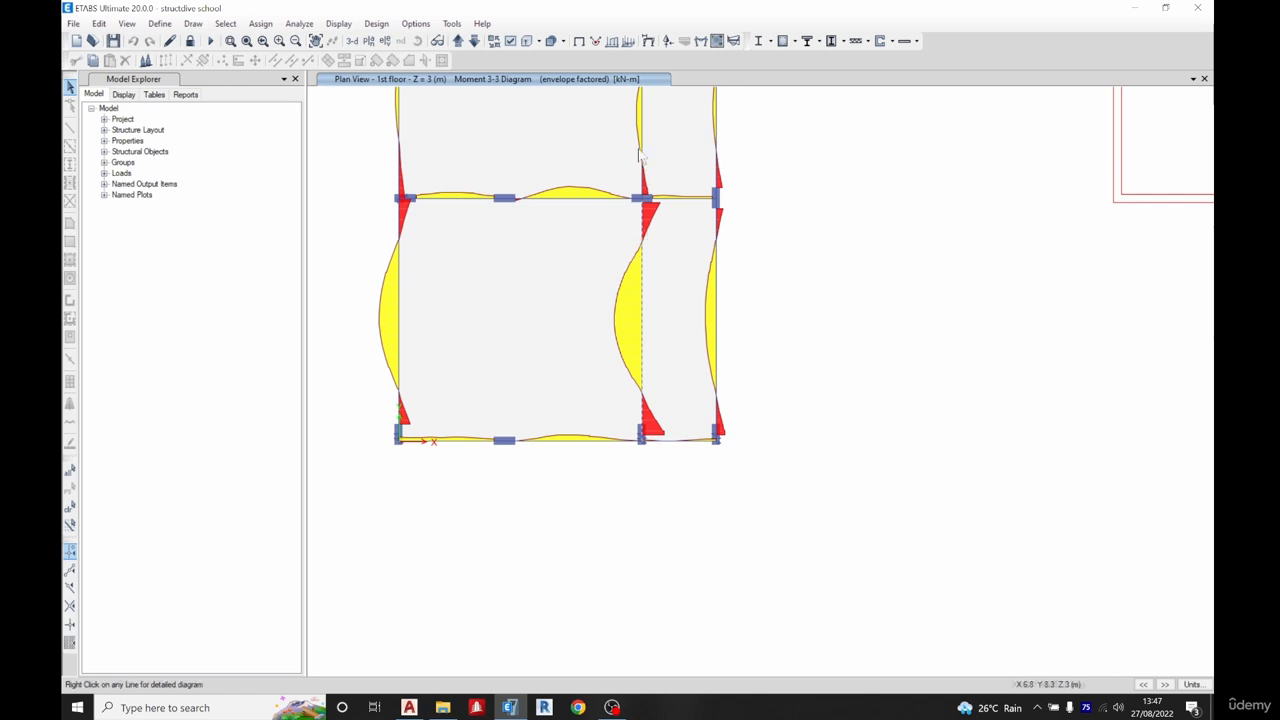
{"action": "scroll", "coordinate": [630, 243], "scroll_direction": "down", "scroll_amount": 2}
{"action": "scroll", "coordinate": [636, 196], "scroll_direction": "up", "scroll_amount": 2}
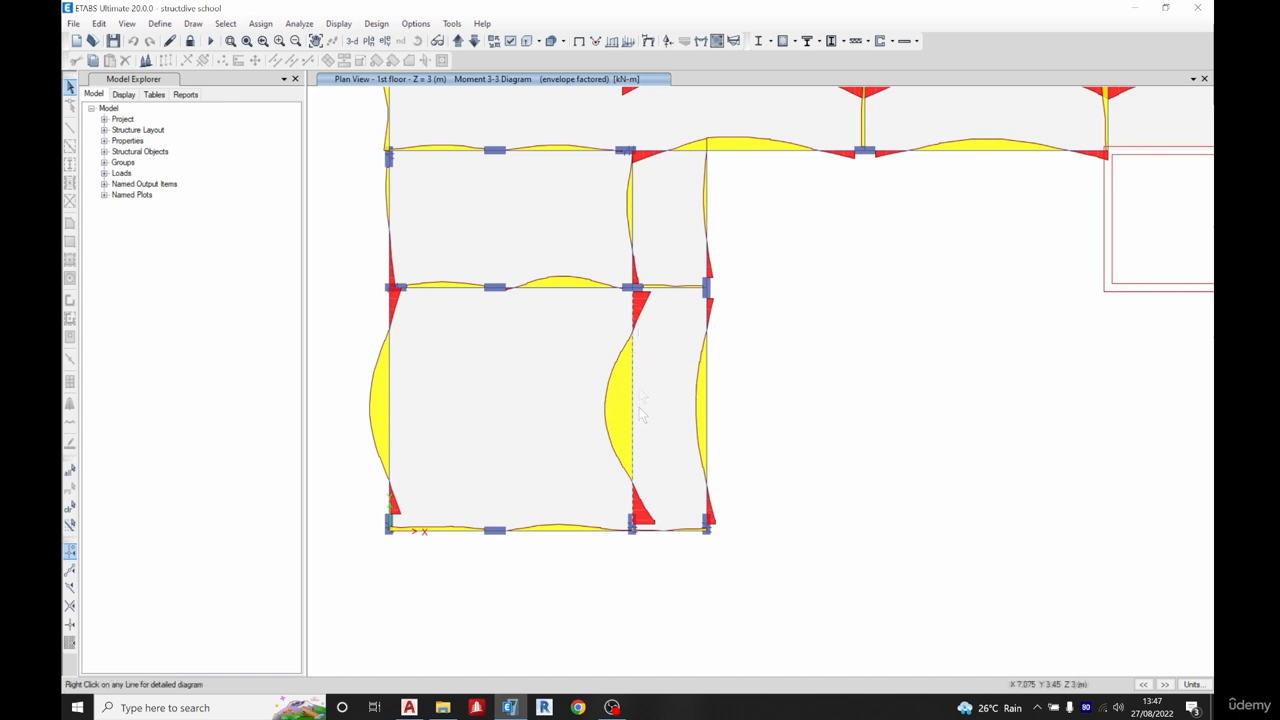
{"action": "mouse_move", "coordinate": [631, 398]}
{"action": "scroll", "coordinate": [626, 333], "scroll_direction": "up", "scroll_amount": 3}
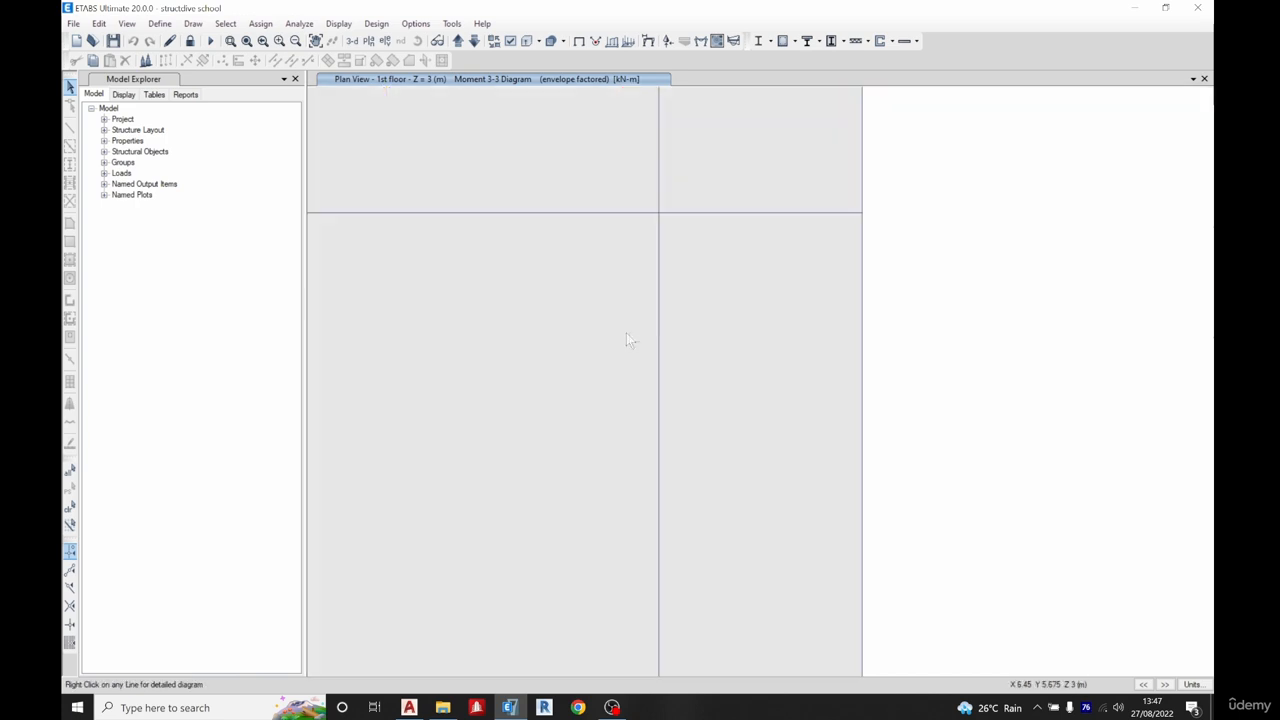
{"action": "scroll", "coordinate": [663, 225], "scroll_direction": "down", "scroll_amount": 3}
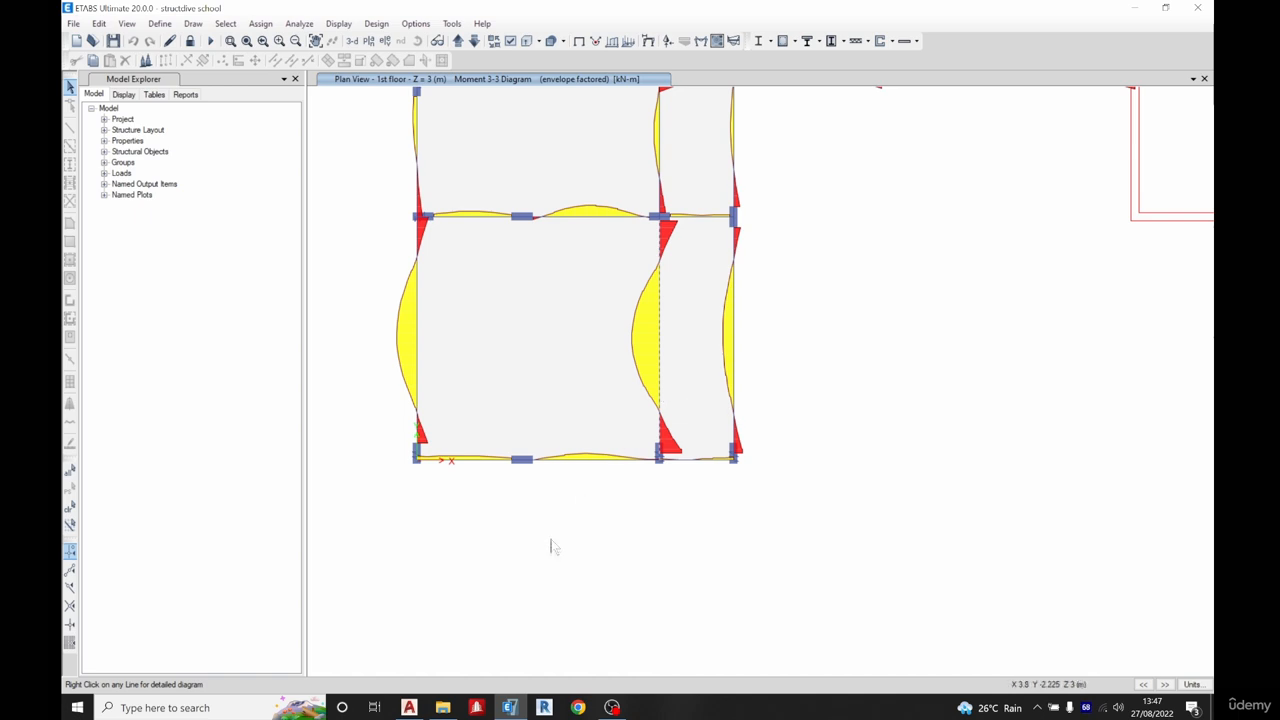
Step: Switch to AutoCAD and review the main bar and stirrup labels on both spans of the beam on gridline D[6-4]
{"action": "left_click", "coordinate": [409, 707]}
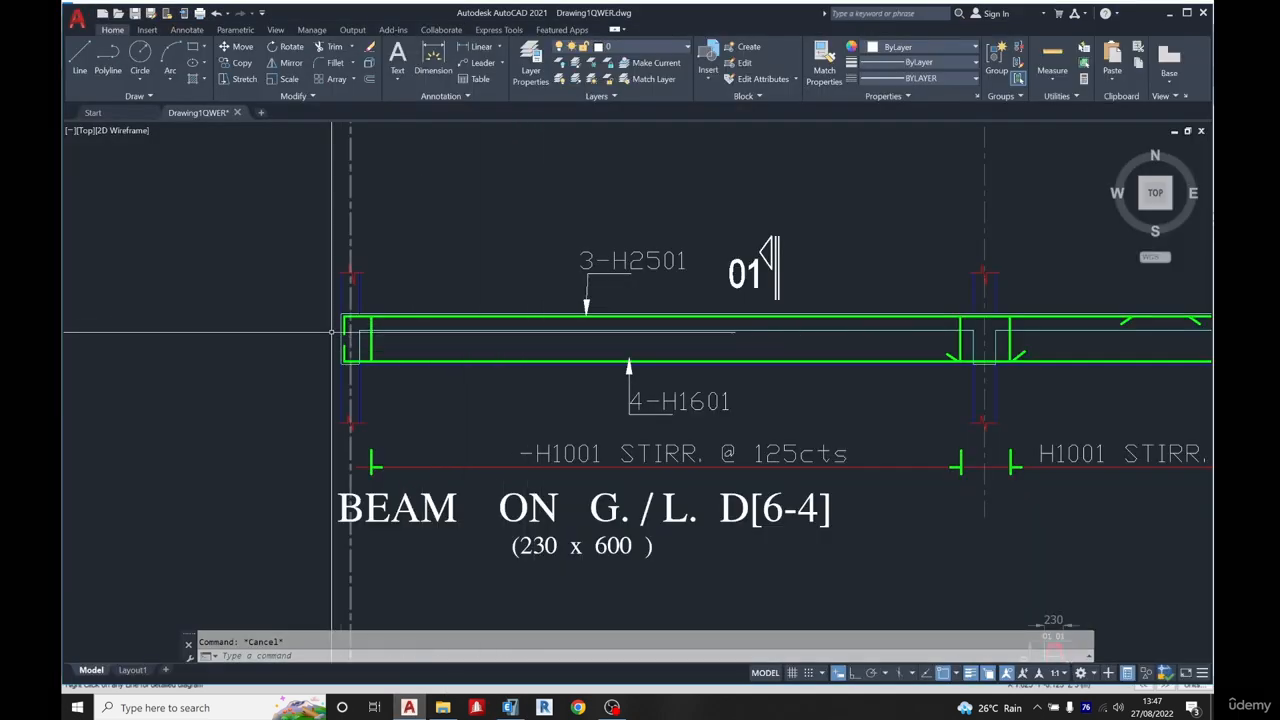
{"action": "scroll", "coordinate": [380, 318], "scroll_direction": "down", "scroll_amount": 2}
{"action": "scroll", "coordinate": [843, 345], "scroll_direction": "up", "scroll_amount": 2}
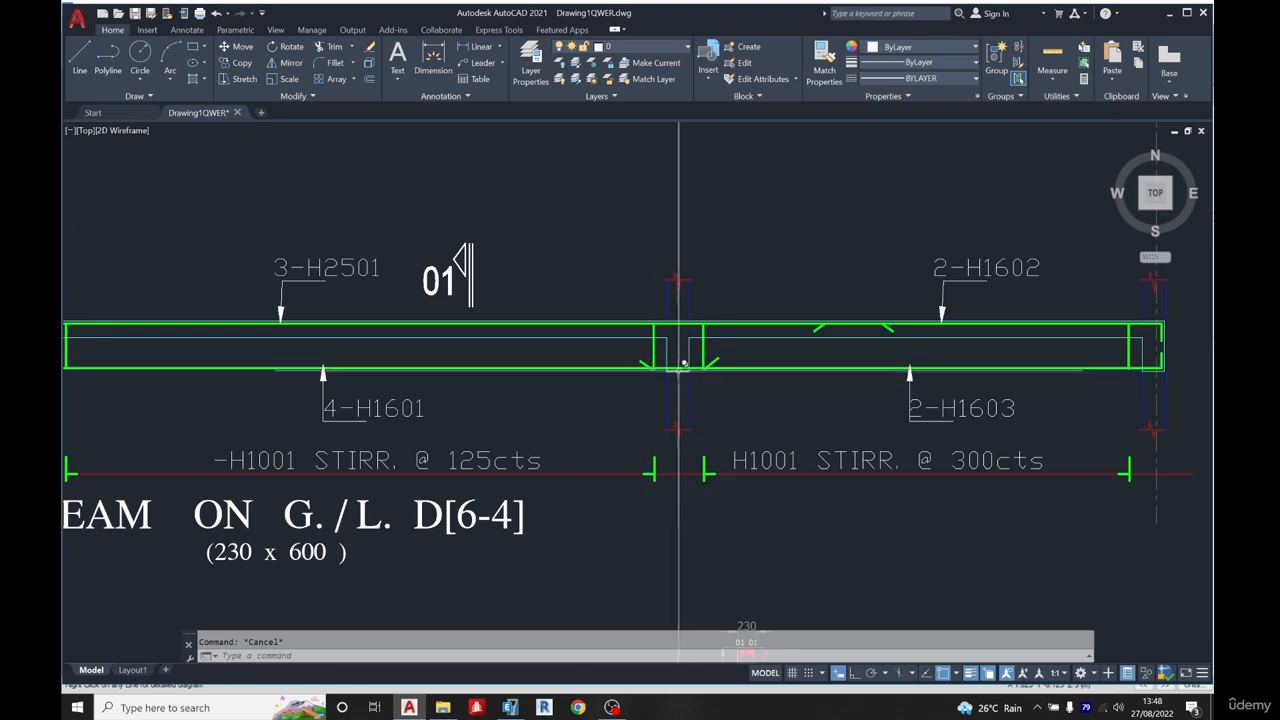
{"action": "scroll", "coordinate": [687, 365], "scroll_direction": "down", "scroll_amount": 4}
{"action": "scroll", "coordinate": [549, 349], "scroll_direction": "up", "scroll_amount": 5}
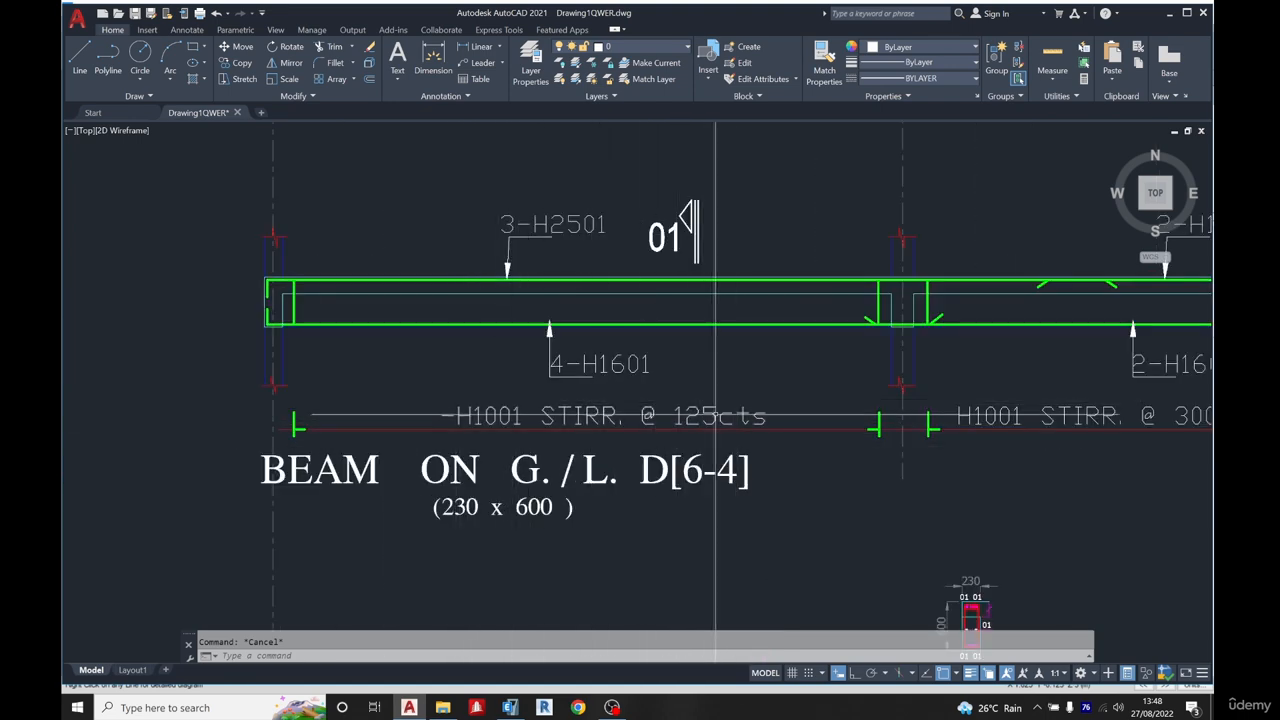
{"action": "scroll", "coordinate": [377, 425], "scroll_direction": "down", "scroll_amount": 2}
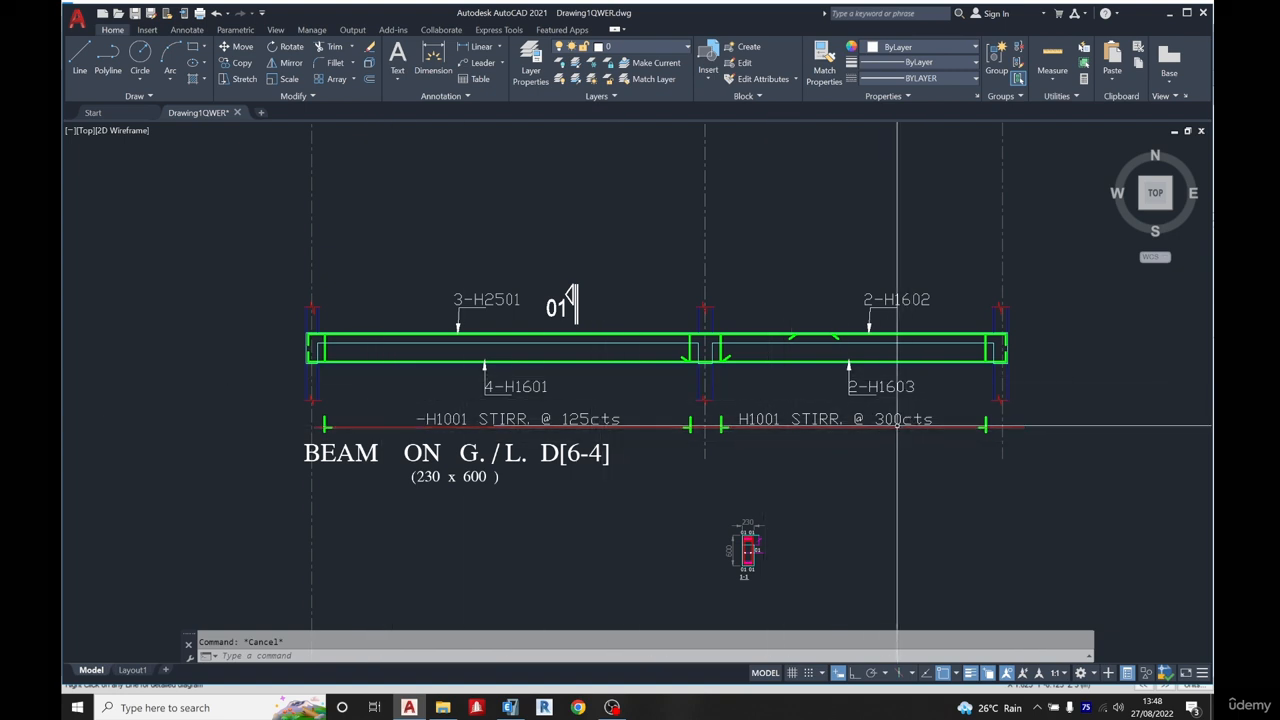
{"action": "scroll", "coordinate": [624, 420], "scroll_direction": "down", "scroll_amount": 10}
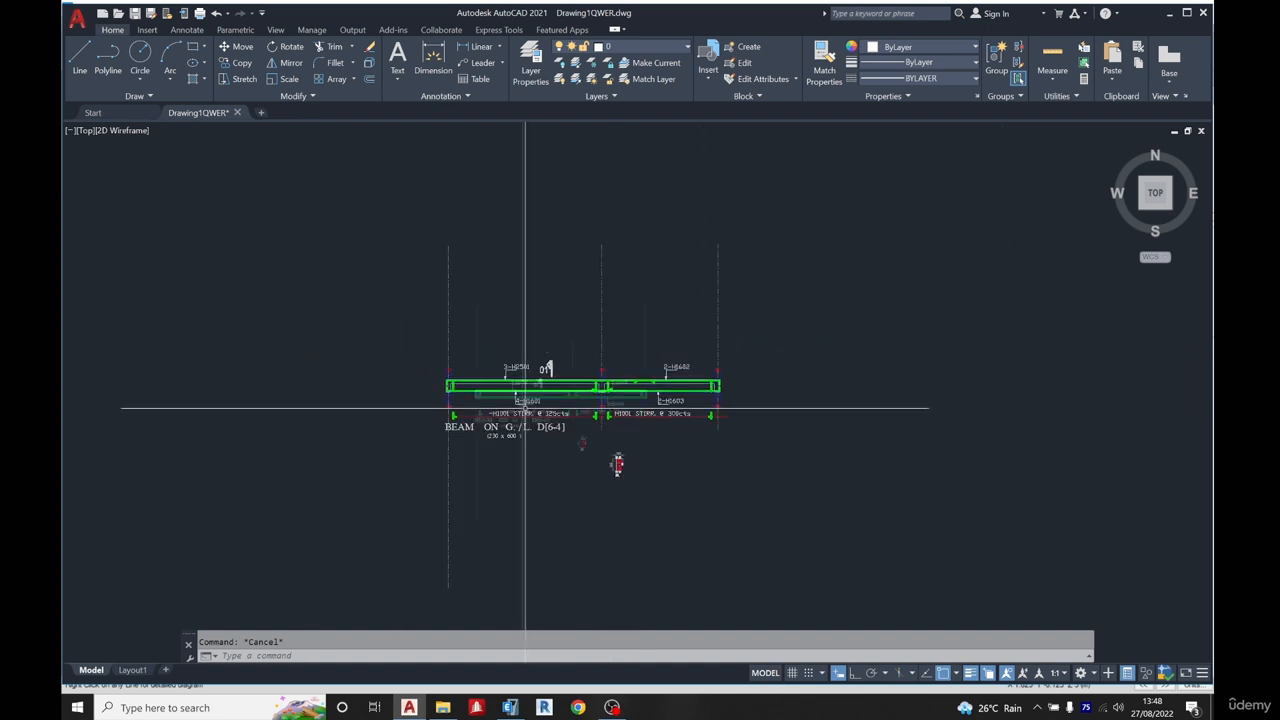
{"action": "scroll", "coordinate": [530, 379], "scroll_direction": "up", "scroll_amount": 4}
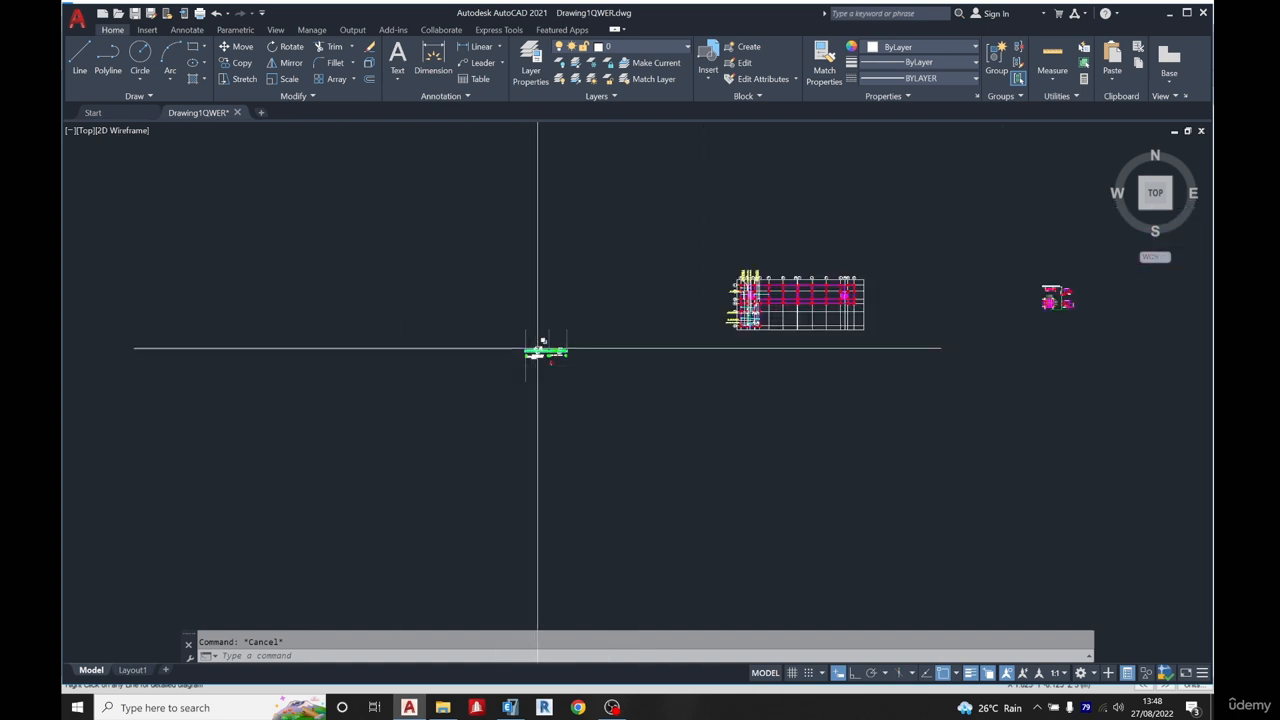
{"action": "scroll", "coordinate": [524, 343], "scroll_direction": "up", "scroll_amount": 8}
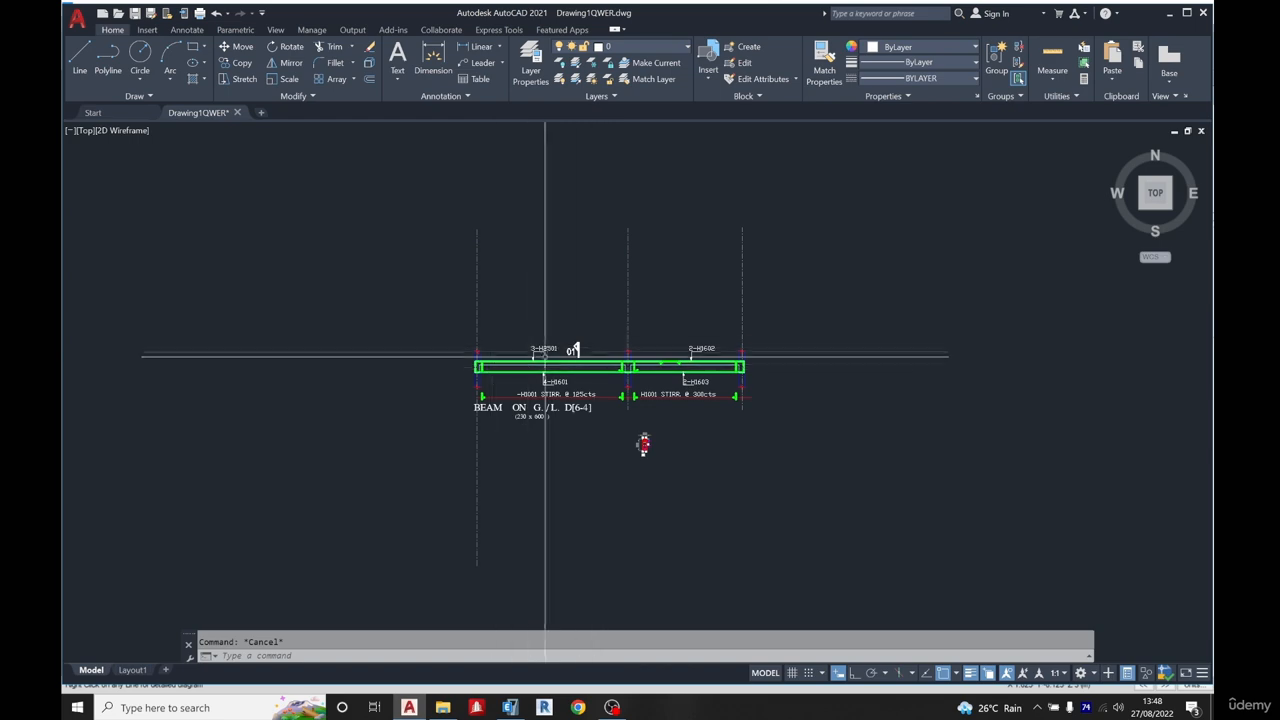
{"action": "scroll", "coordinate": [552, 345], "scroll_direction": "up", "scroll_amount": 2}
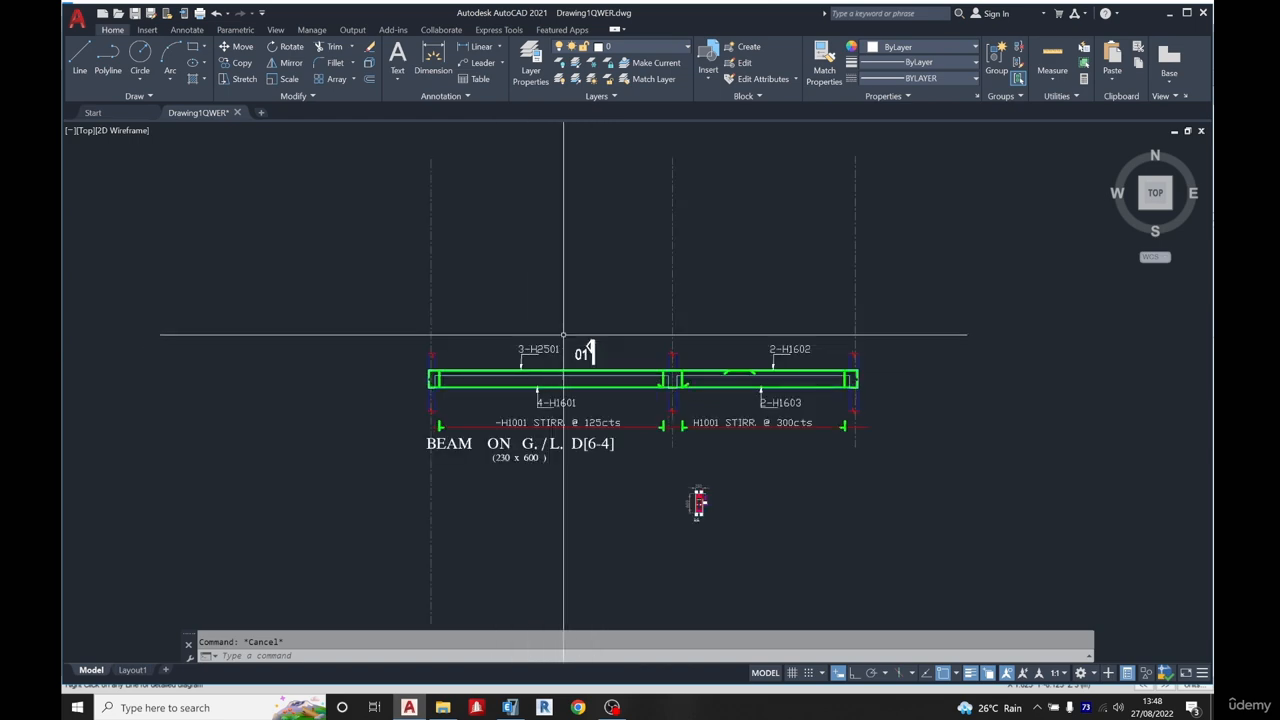